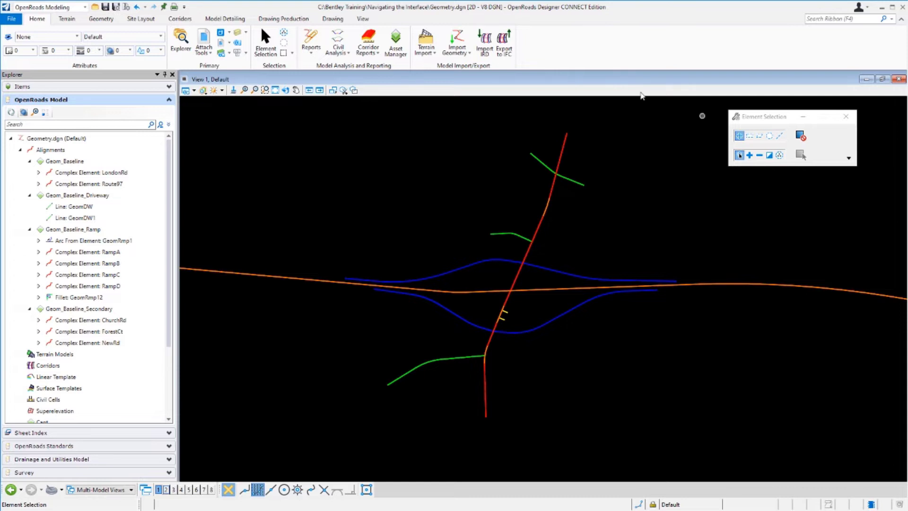
click(234, 90)
click(254, 90)
Turn on the display of the attached references from Corridor-SR97.dgn through Corridor-Bridge.dgn and close the reference list.
click(209, 54)
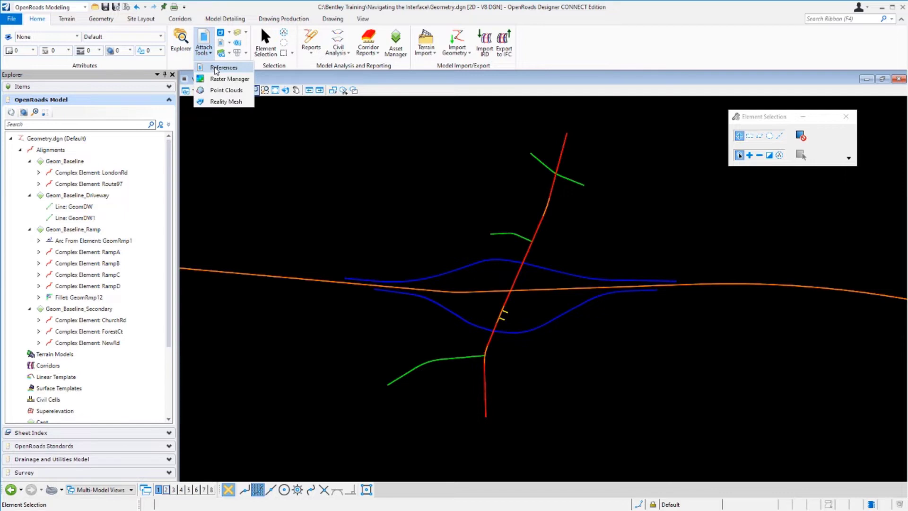
click(216, 67)
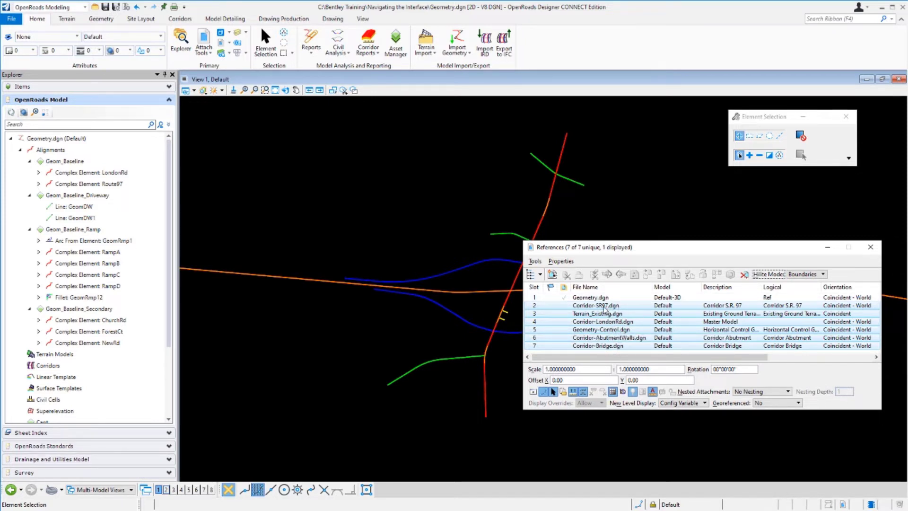
click(604, 306)
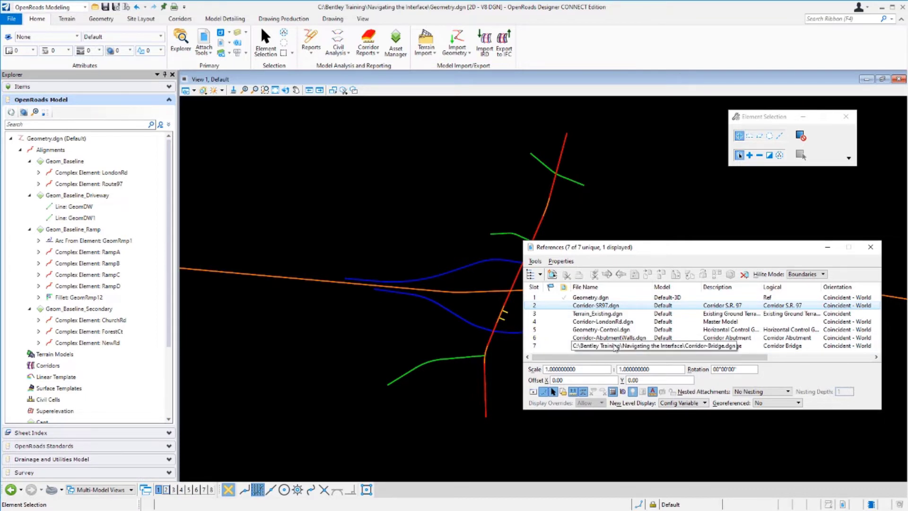
shift+click(614, 345)
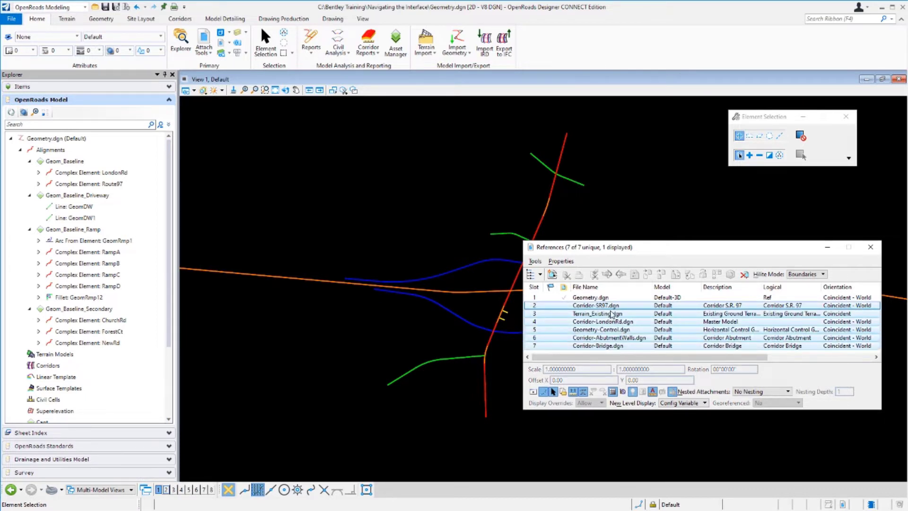
click(533, 393)
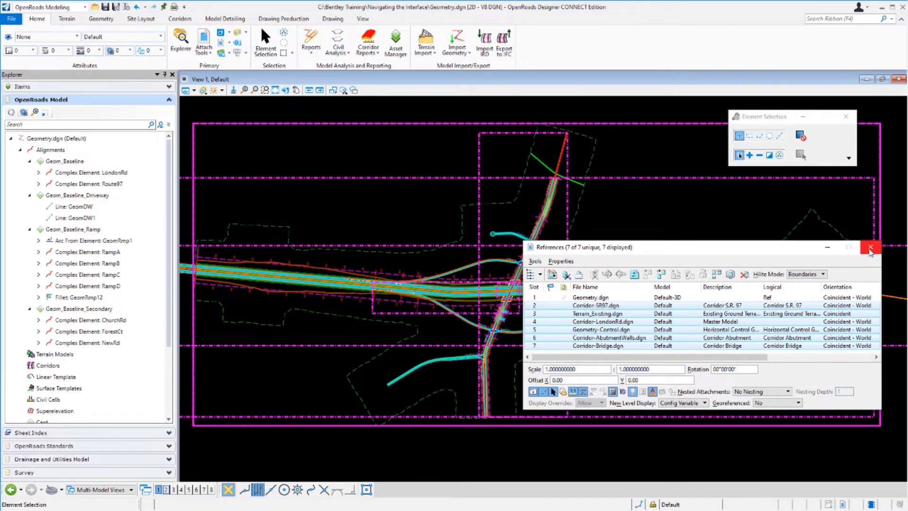
click(869, 246)
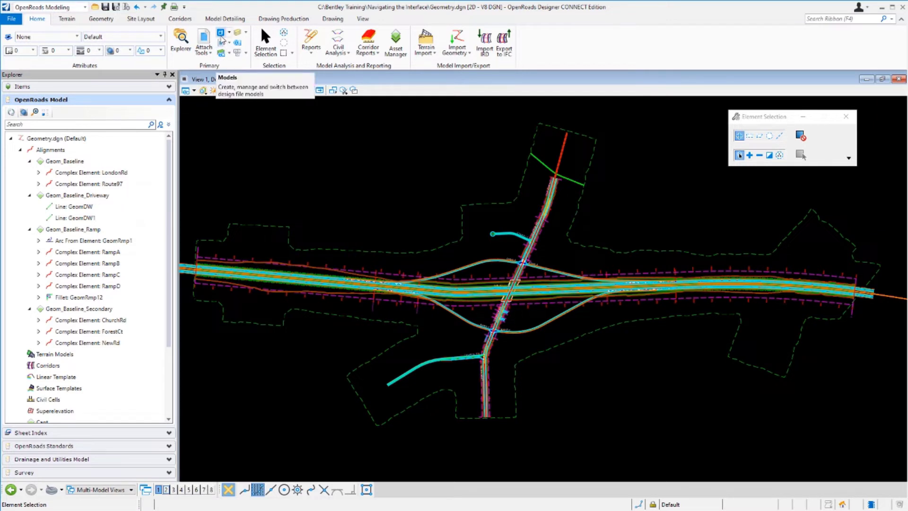
Show the list of design file models and arrange the workspace as 2 Views Plan/3D.
click(220, 33)
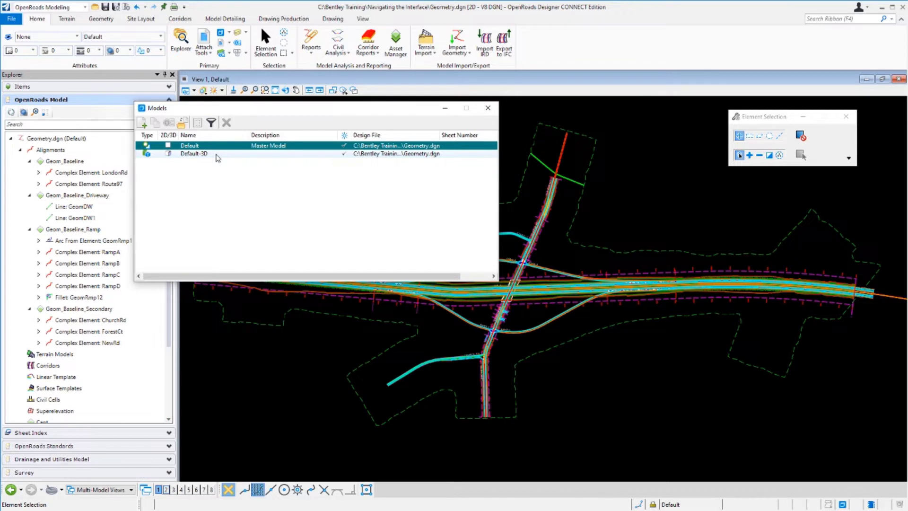
click(627, 167)
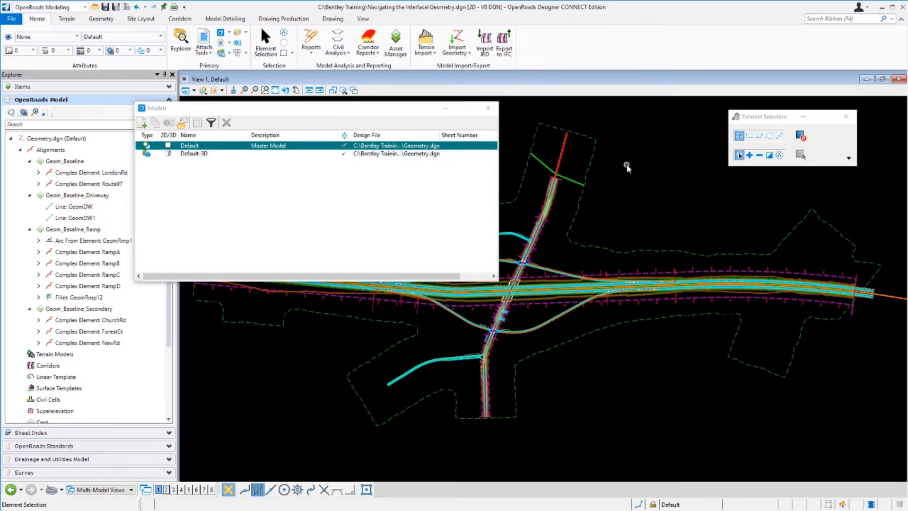
right_click(627, 167)
mouse_move(662, 176)
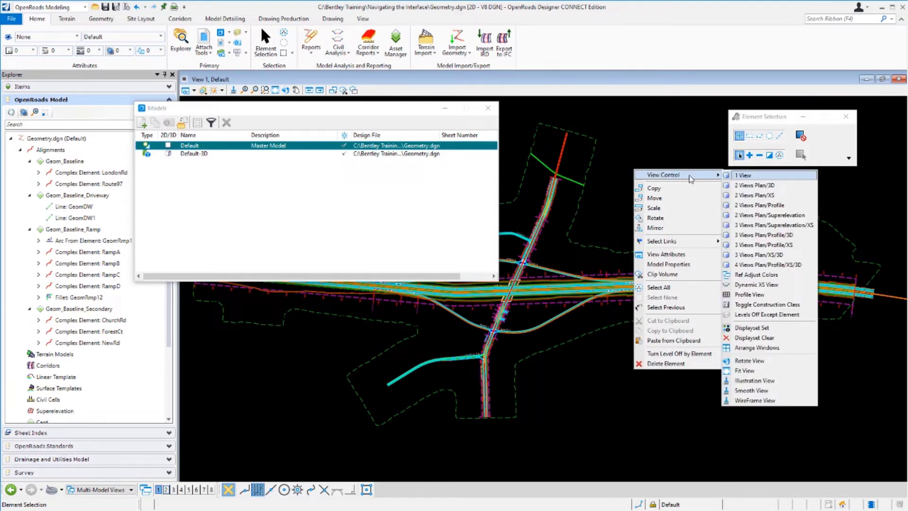
click(752, 189)
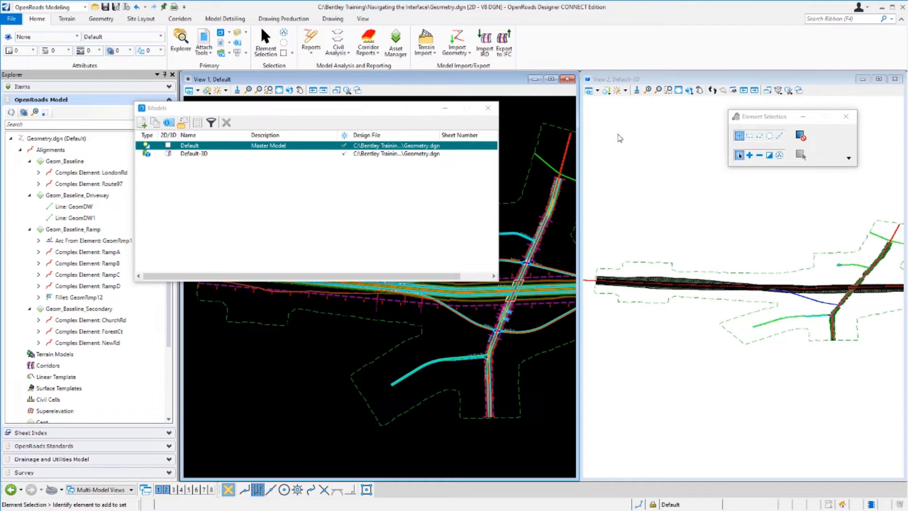
Alternate the active view between the 2D plan and the 3D view to compare the active model, then close the model list.
click(619, 138)
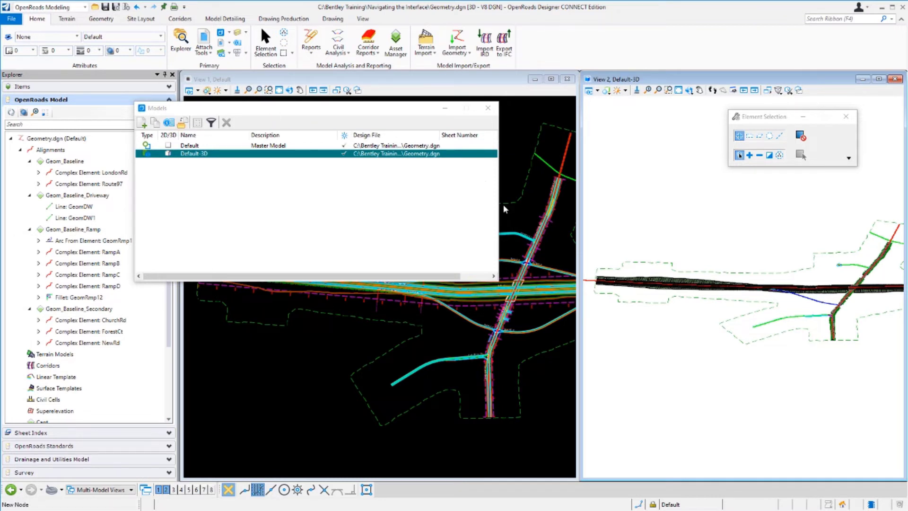
click(516, 122)
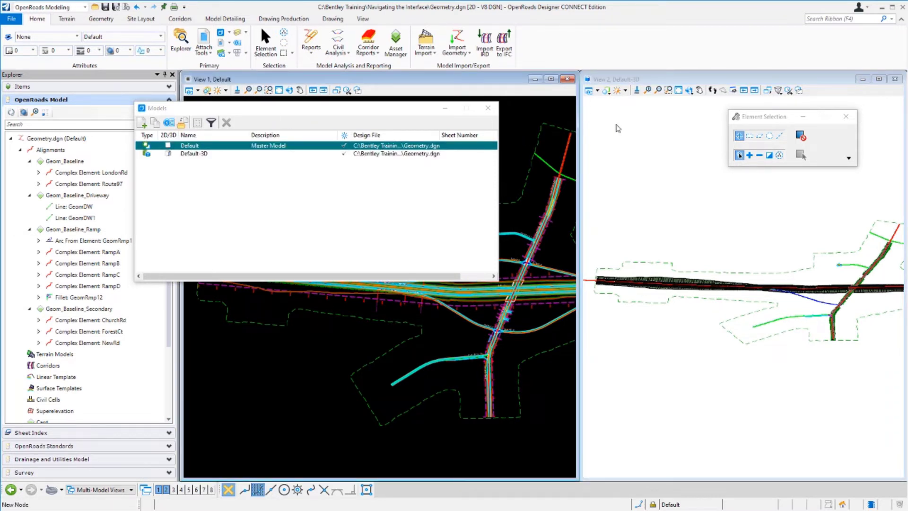
click(523, 120)
click(621, 154)
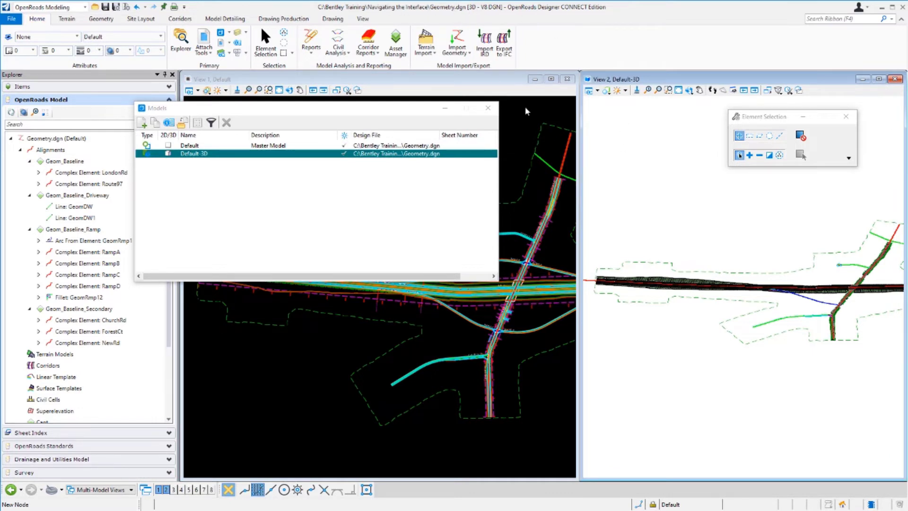
click(537, 110)
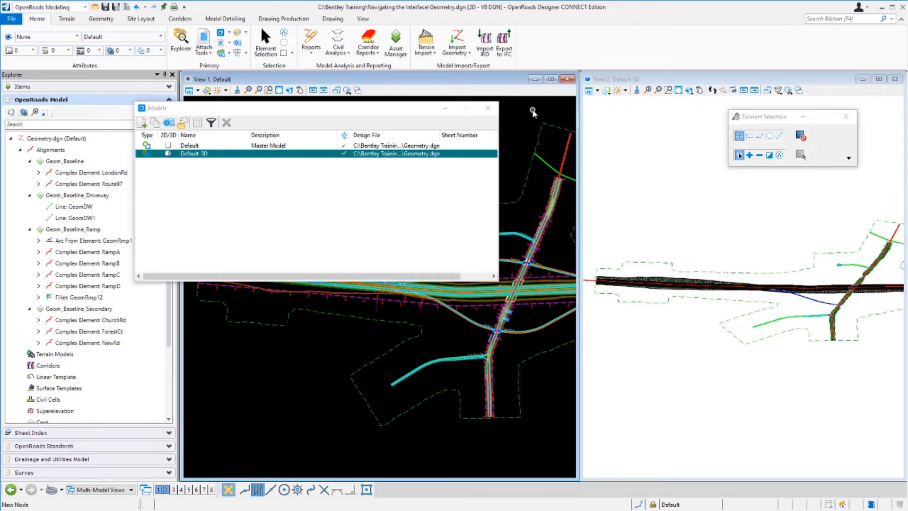
click(620, 118)
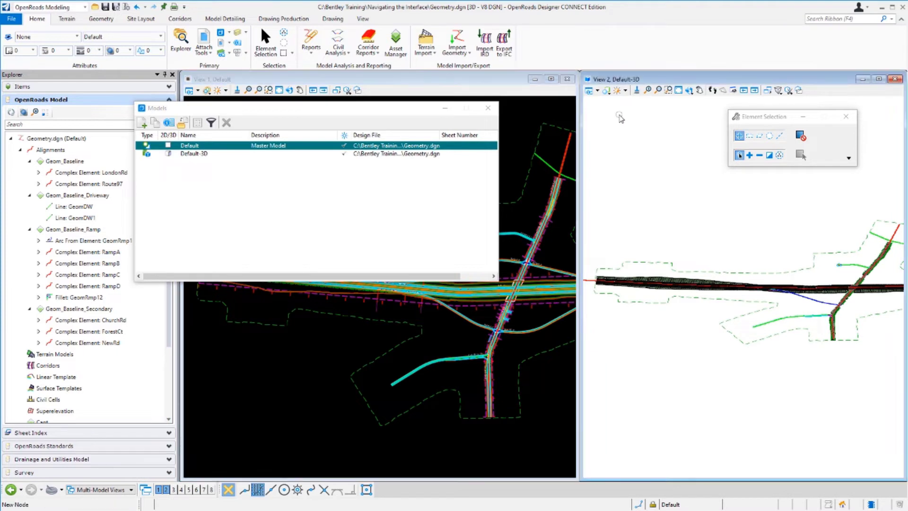
click(527, 119)
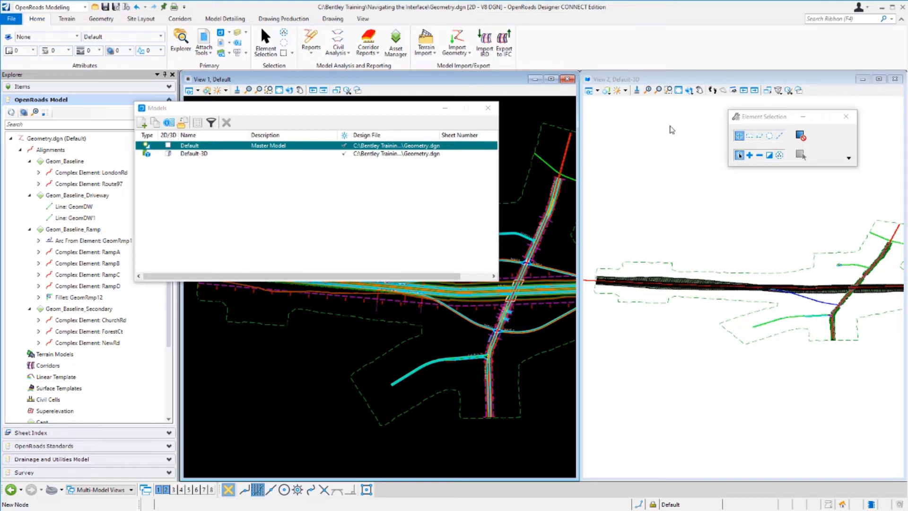
click(636, 131)
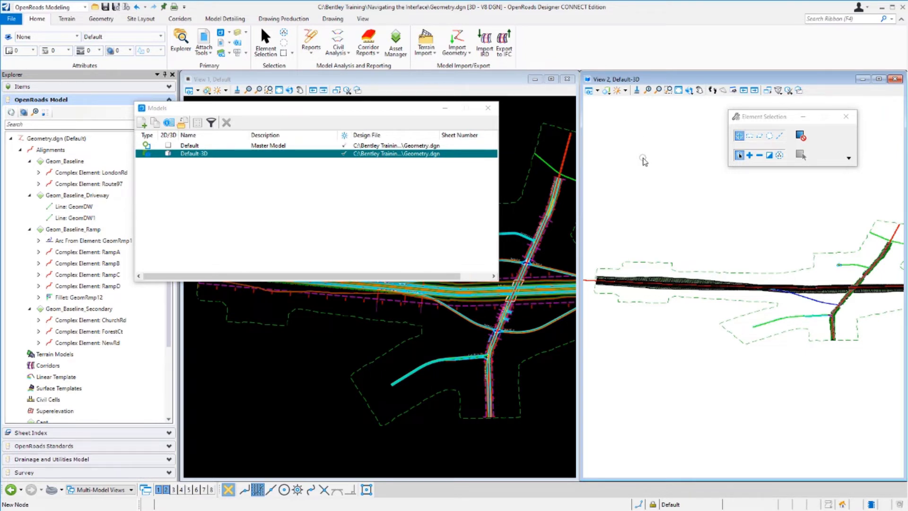
click(488, 108)
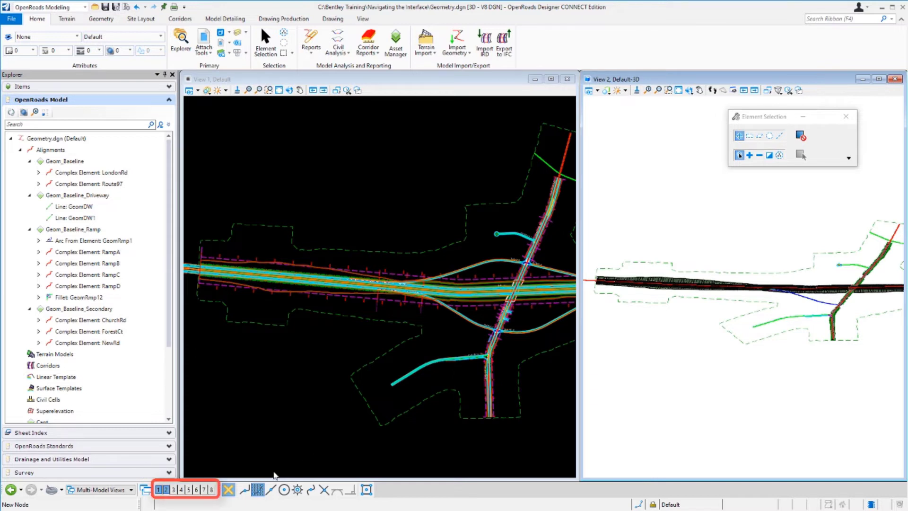
Open views 3 through 8 alongside the plan and 3D views.
click(174, 491)
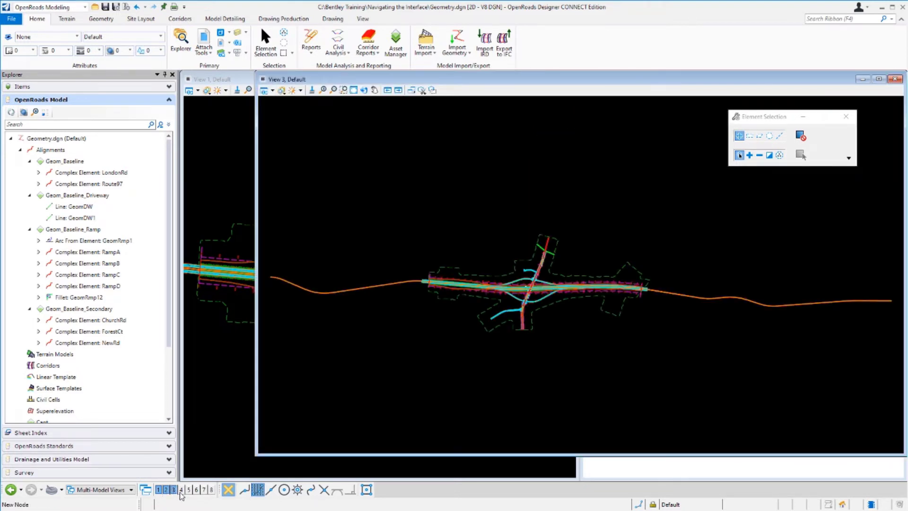
click(182, 490)
click(189, 491)
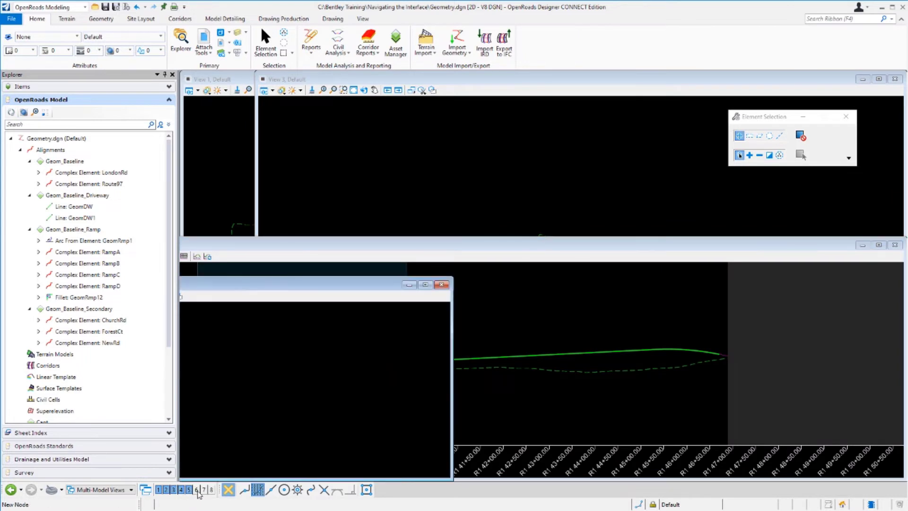
click(196, 489)
click(203, 489)
click(211, 490)
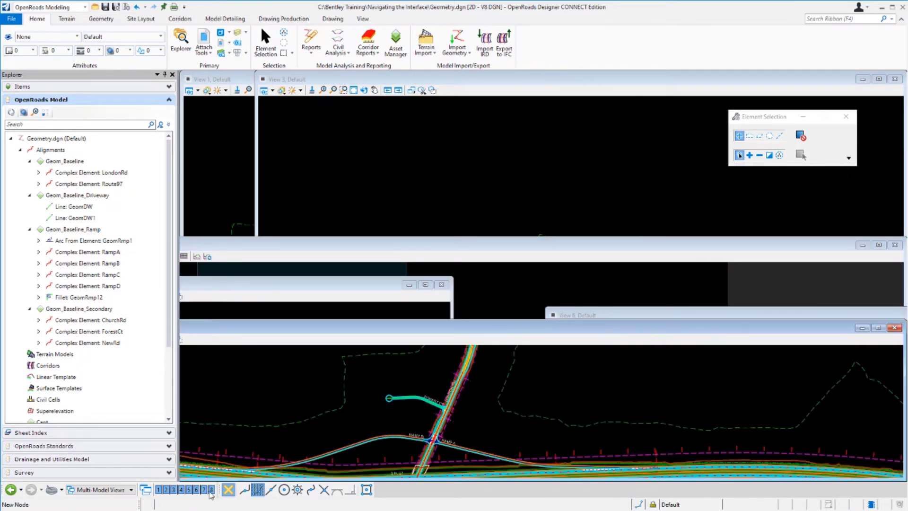
Close views 3 through 8, keeping only views 1 and 2 open.
click(174, 490)
click(181, 490)
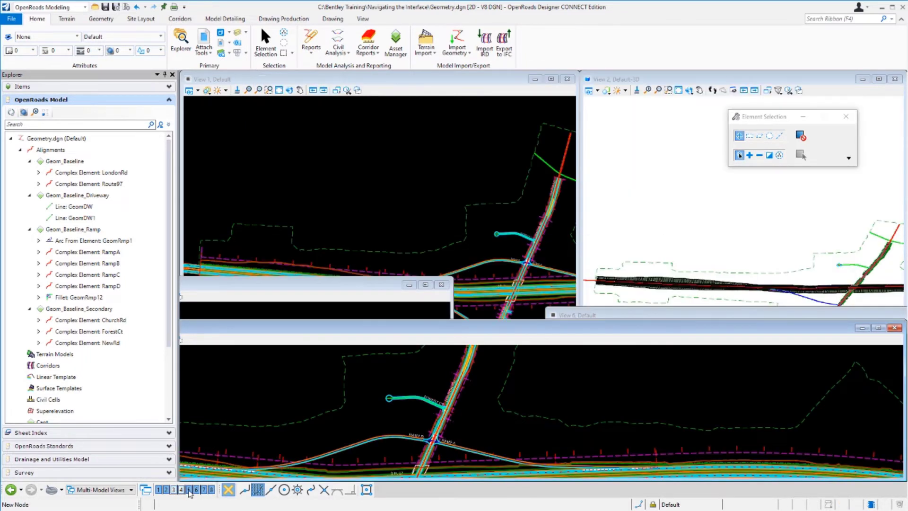
click(188, 490)
click(196, 490)
click(204, 490)
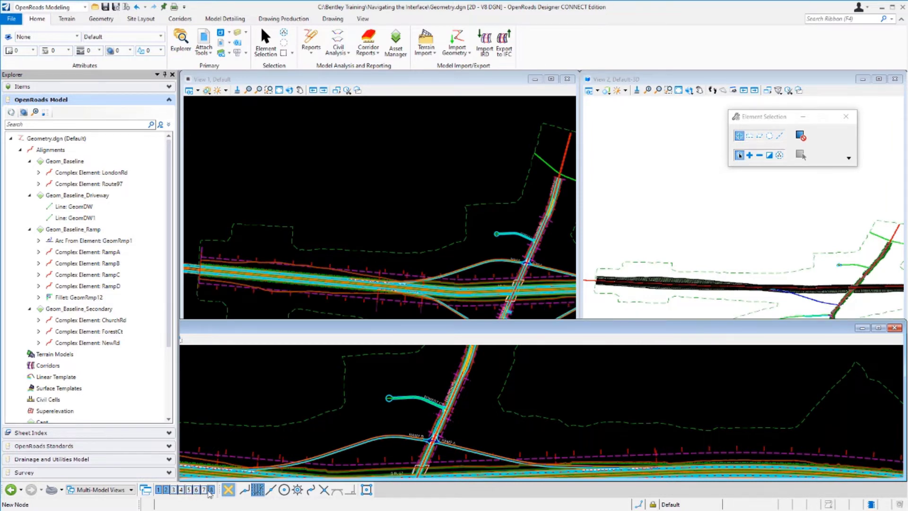
click(211, 489)
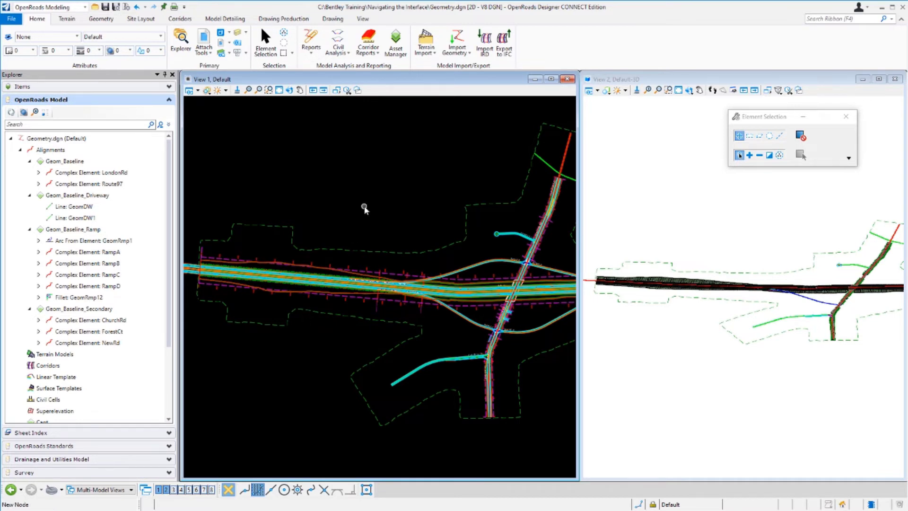
Make the 3D view active and review the available view groups, choosing Multi-Model Views.
click(661, 154)
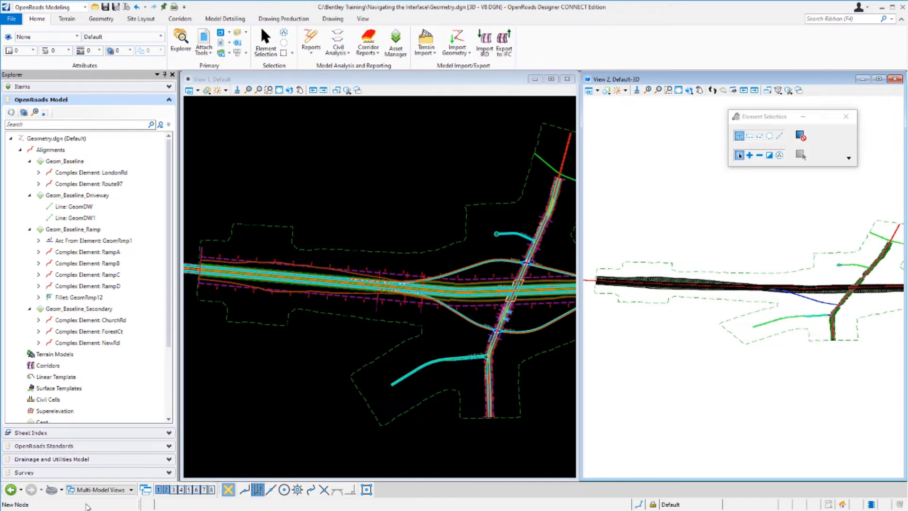
click(130, 490)
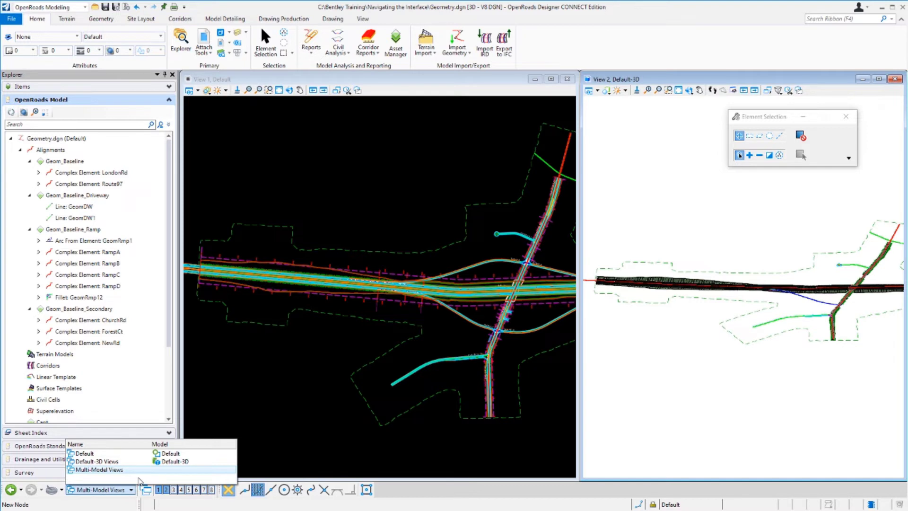
click(96, 471)
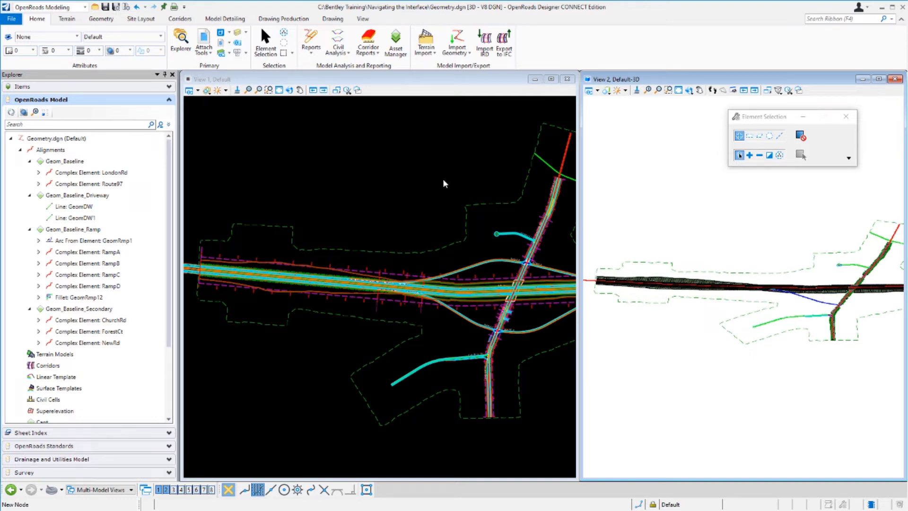
Arrange the workspace as 4 Views Plan/Profile/XS/3D.
right_click(358, 174)
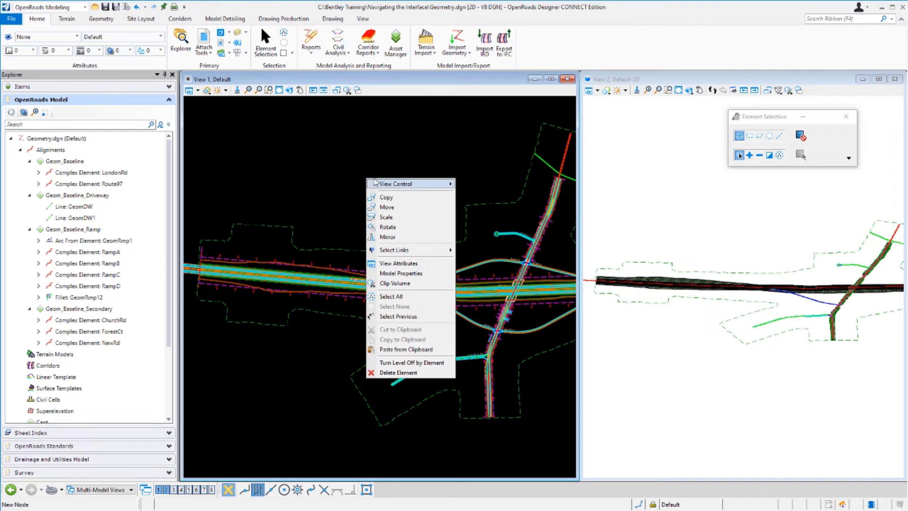
mouse_move(392, 184)
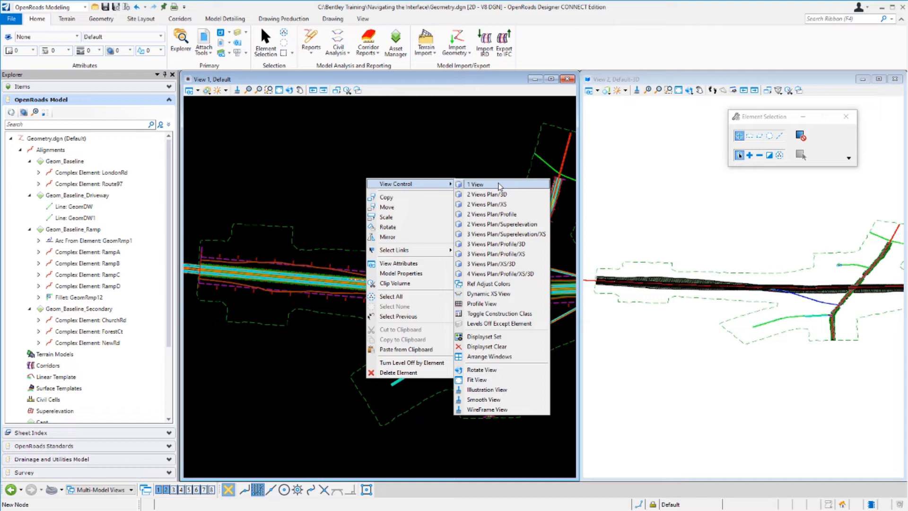
click(532, 279)
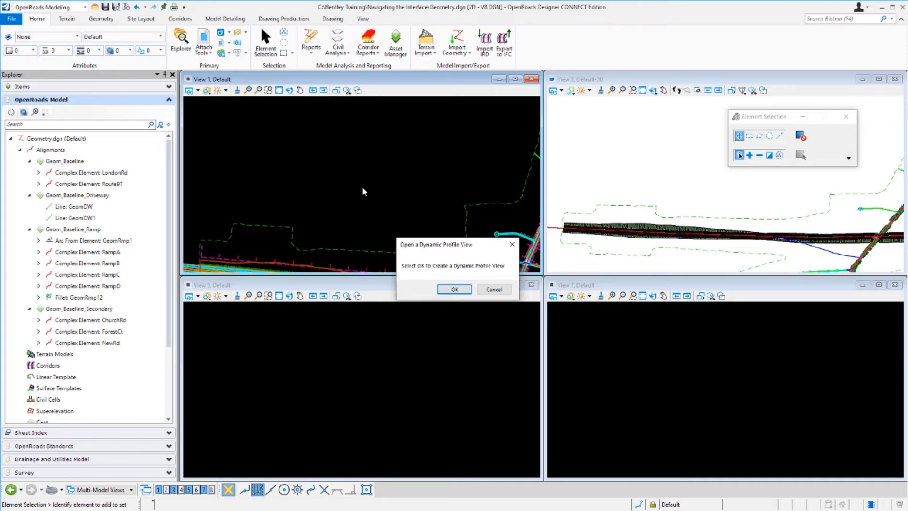
Create a dynamic profile view of the LondonRd alignment in View 5.
click(452, 289)
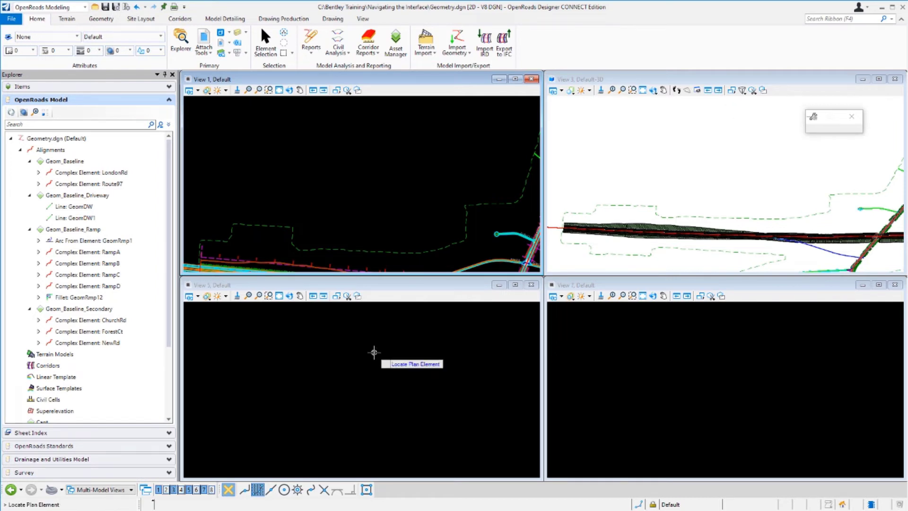
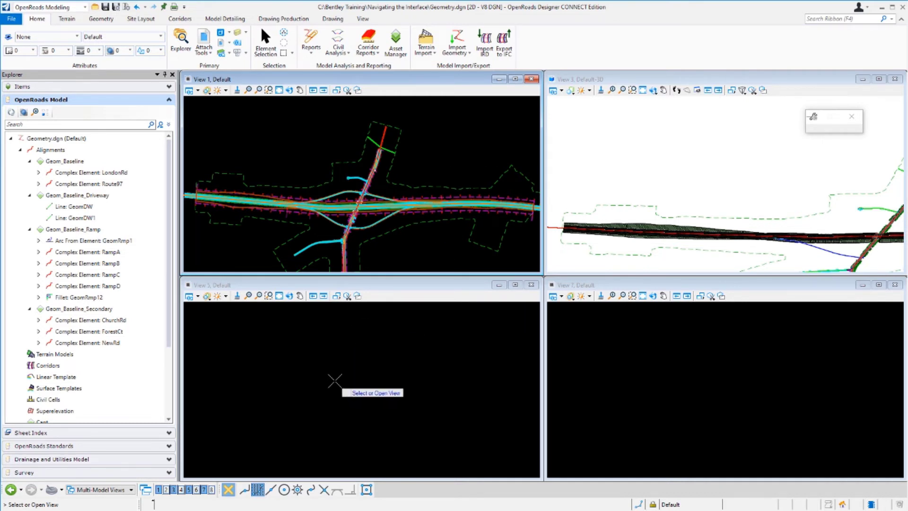
click(331, 384)
right_click(281, 388)
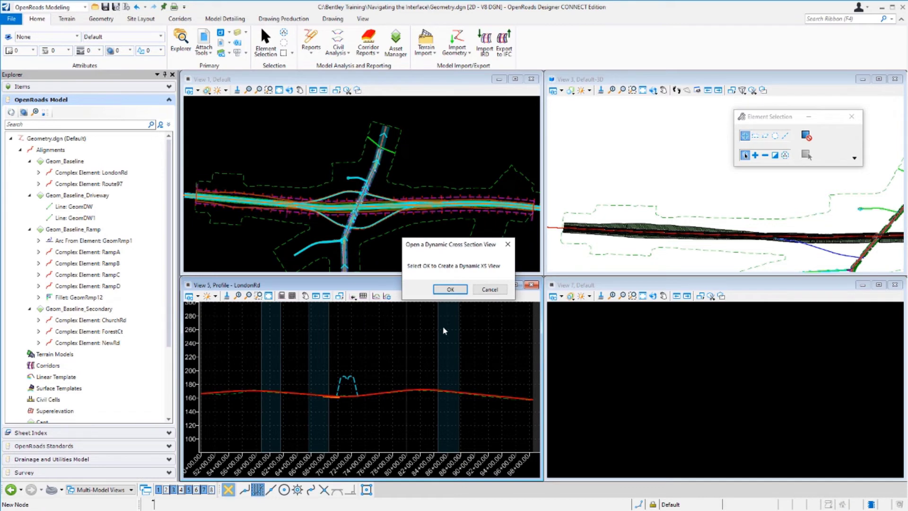
Start a dynamic cross section of the LondonRd alignment with a left offset of -150 and a right offset of 150.
click(461, 291)
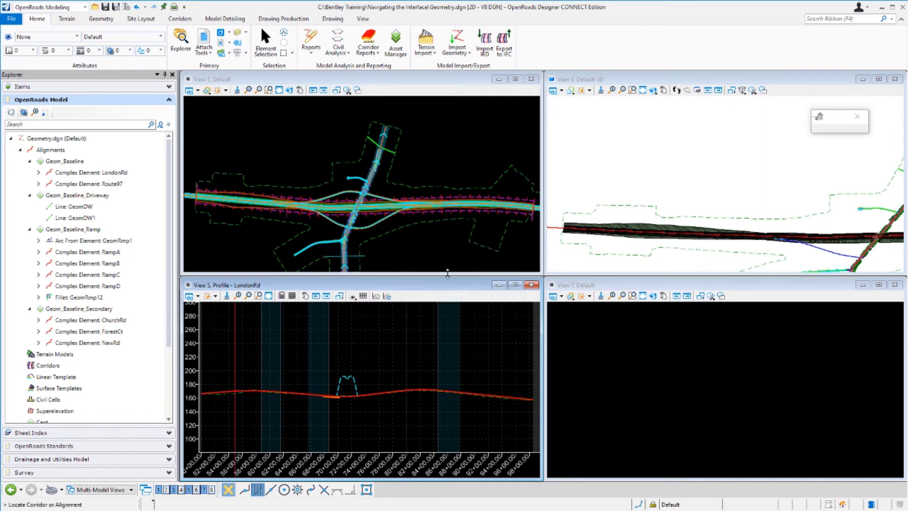
click(383, 136)
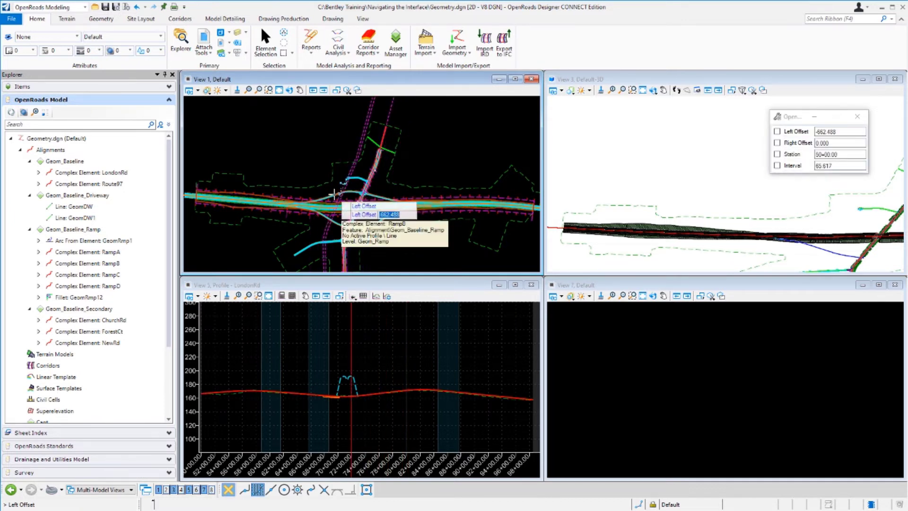
key(BackSpace)
text(-150)
key(Return)
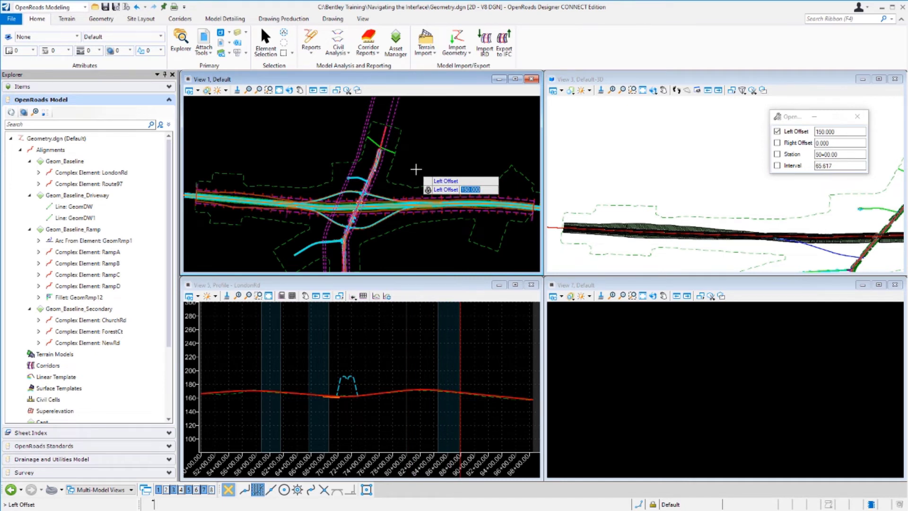
click(416, 169)
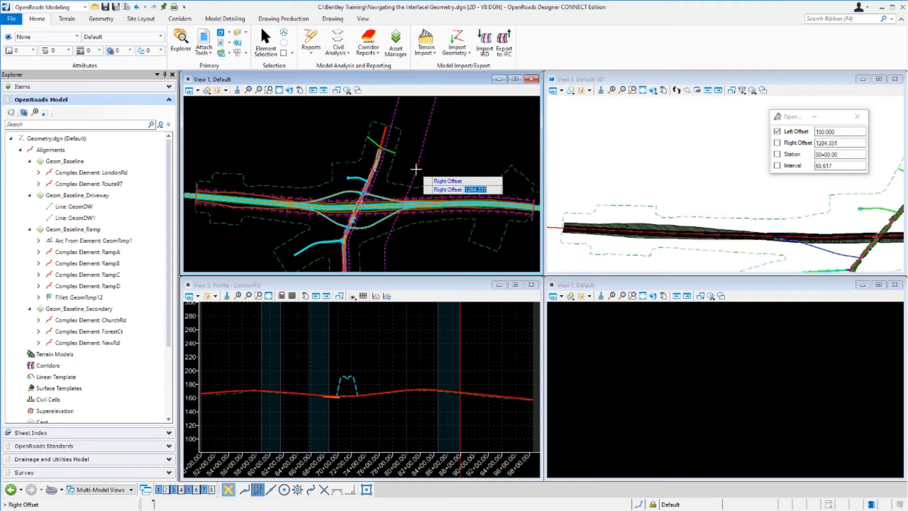
text(150)
key(Return)
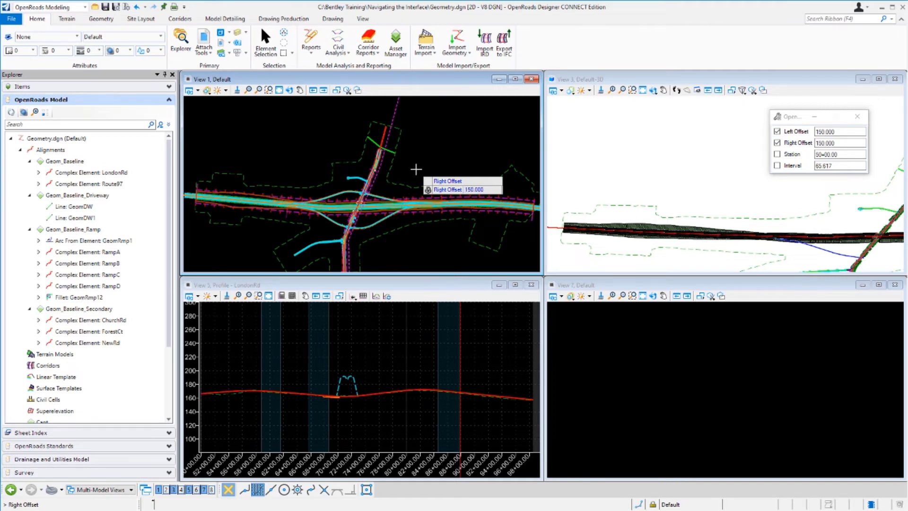
click(416, 169)
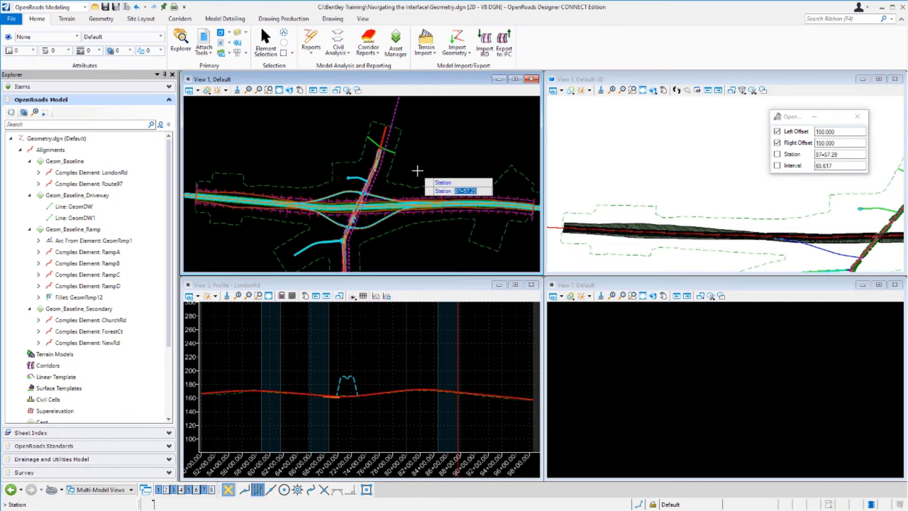
Set the cross section's start station to 50+00.00 and its interval to 50, and display it in View 7.
text(50+00.00)
key(Return)
click(417, 170)
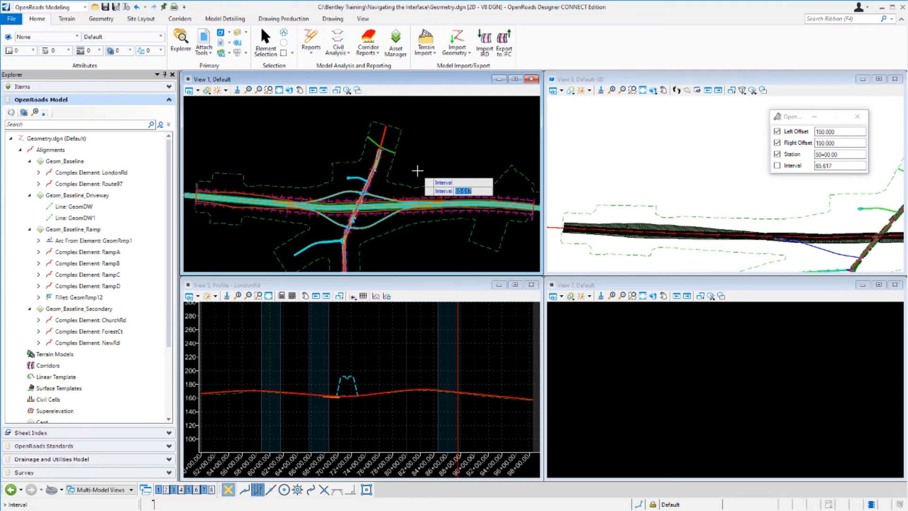
text(50)
key(Return)
click(417, 170)
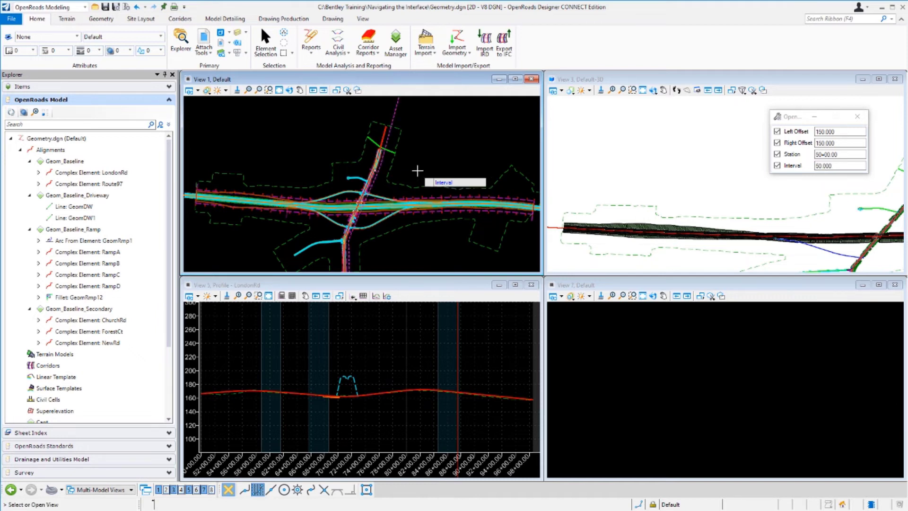
click(719, 389)
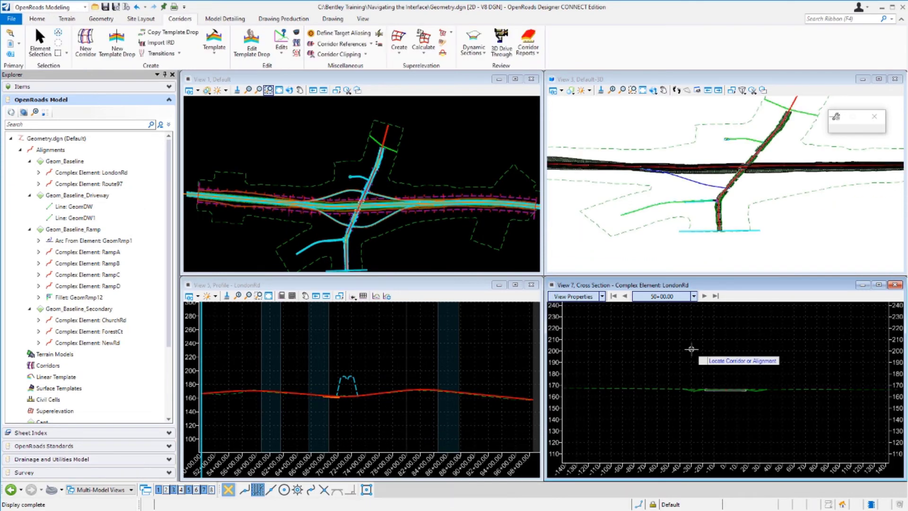
right_click(691, 349)
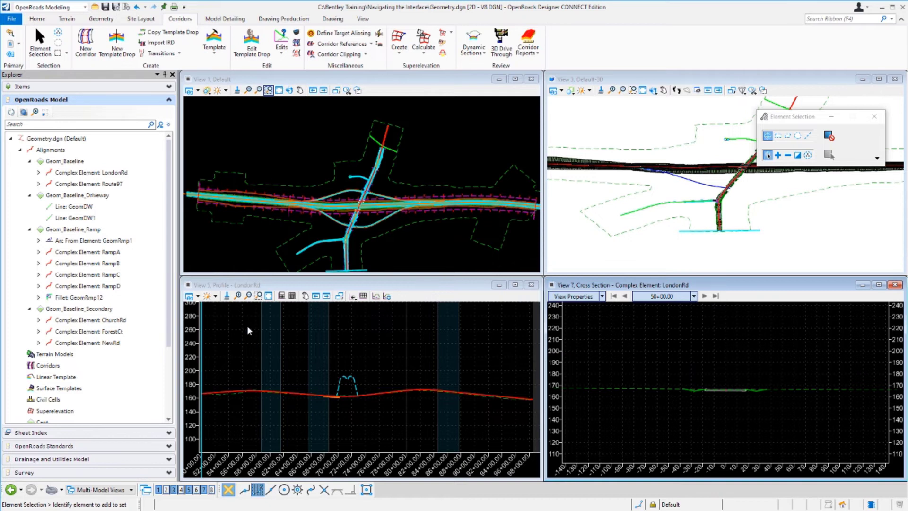
Select the LondonRd profile in View 5 to examine its vertical geometry, and clear the selection.
click(282, 341)
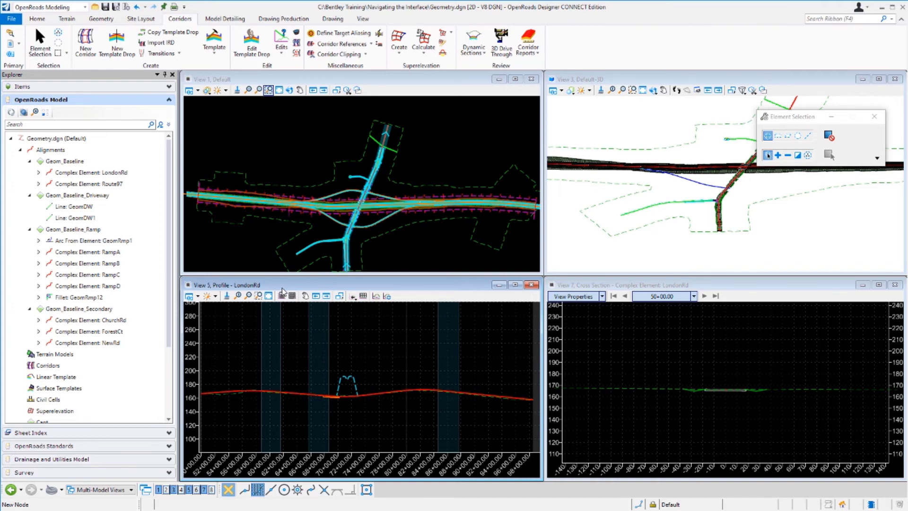
click(234, 392)
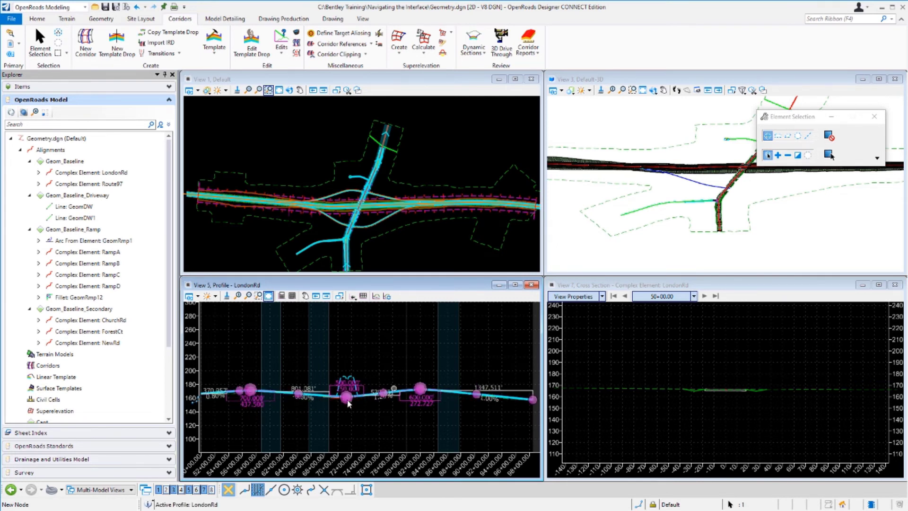
click(245, 360)
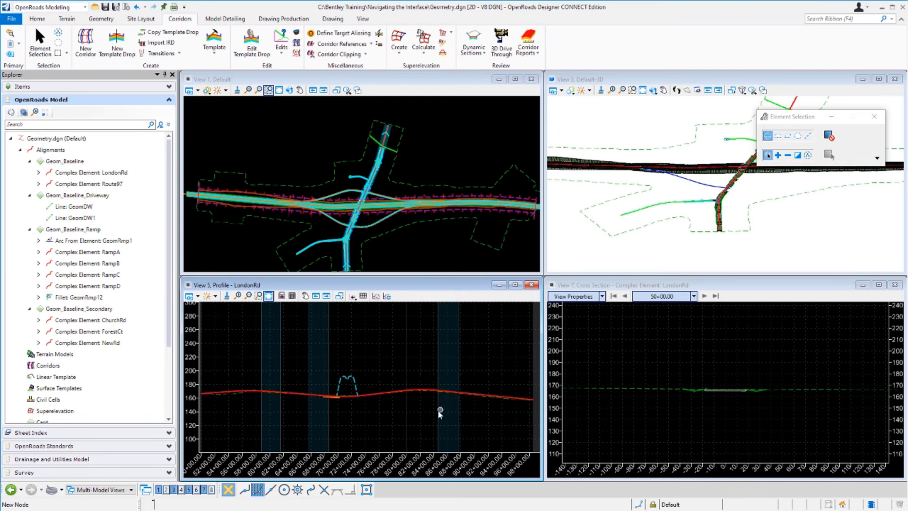
Examine the LondonRd cross section in View 7 and advance it station by station from 50+00.00 to 59+00.00.
mouse_move(438, 412)
click(697, 319)
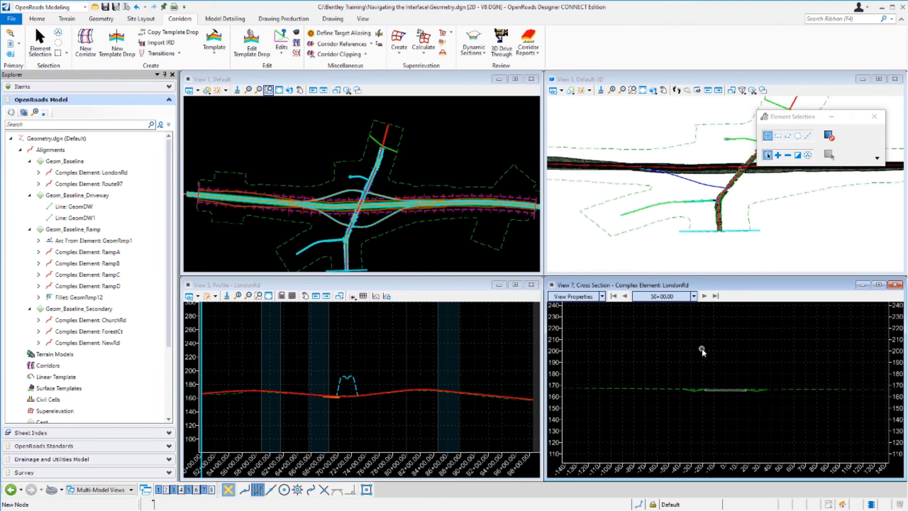
scroll(728, 390, up, 2)
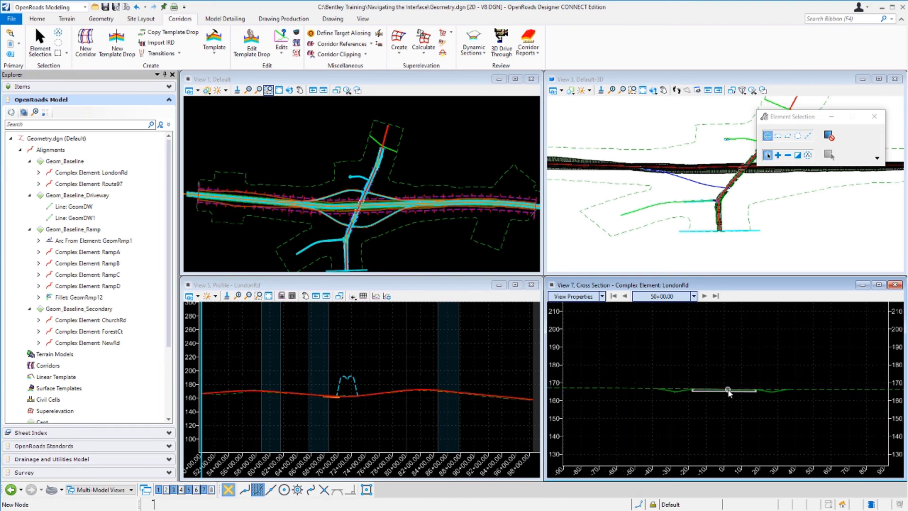
scroll(728, 391, up, 3)
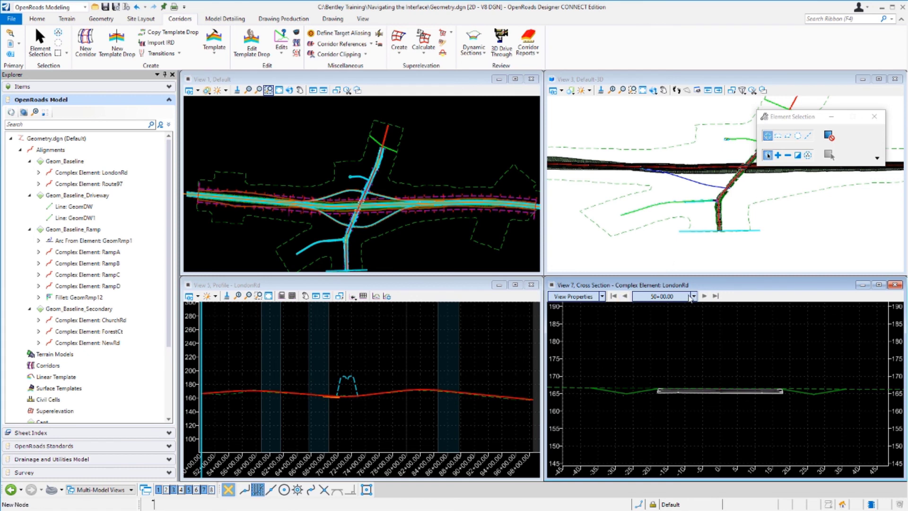
click(704, 296)
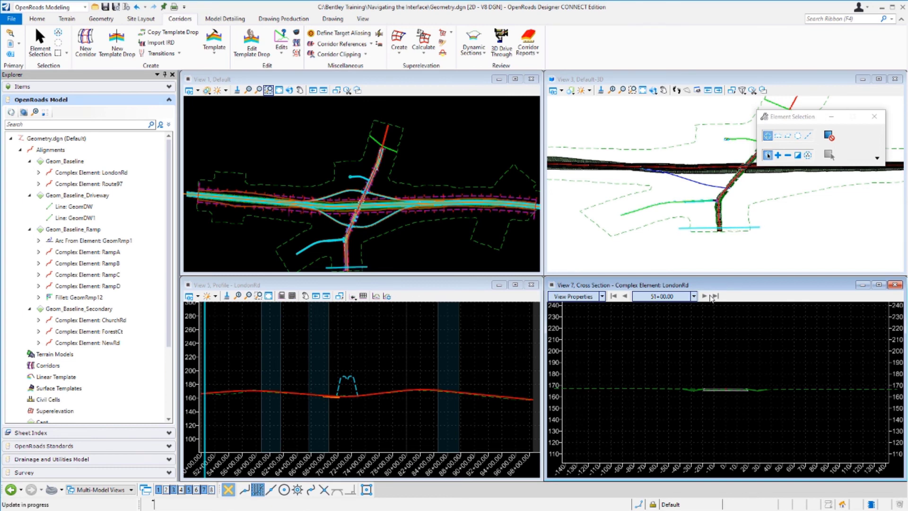
click(711, 298)
click(712, 298)
click(712, 298)
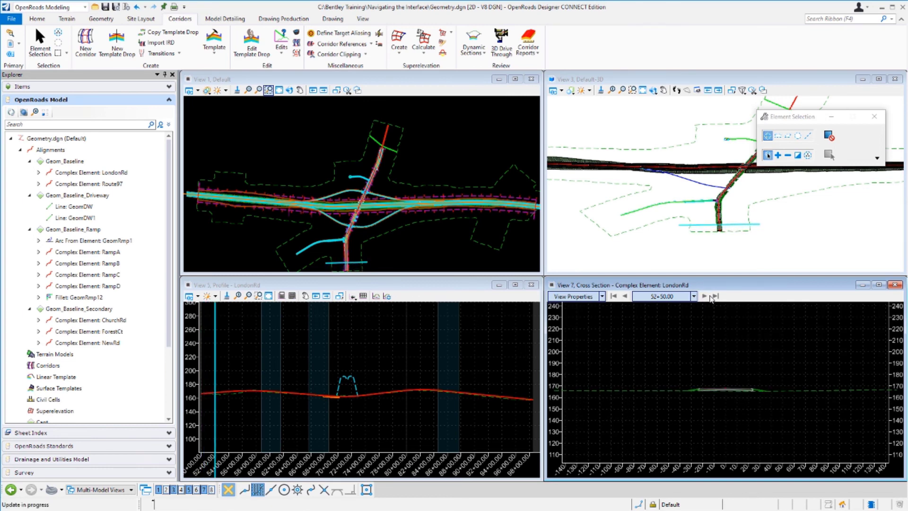
click(711, 298)
click(711, 297)
click(711, 298)
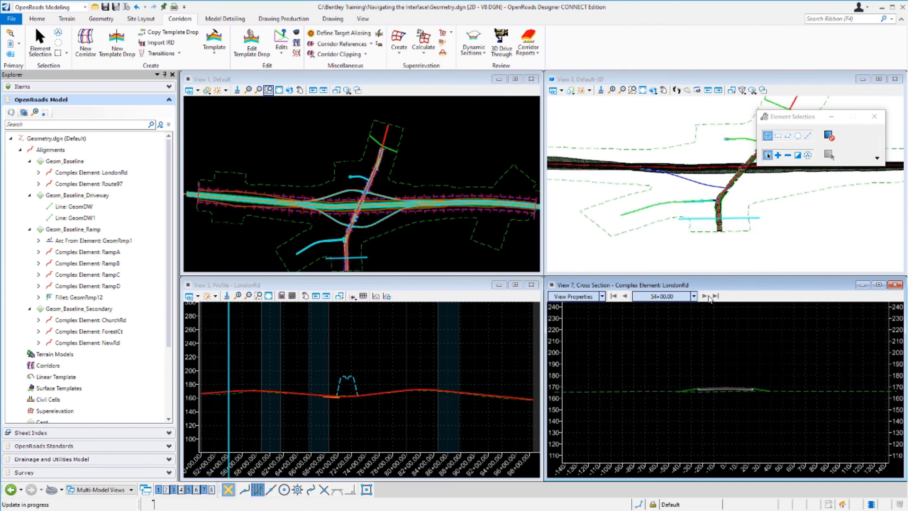
click(710, 298)
click(709, 298)
click(709, 298)
click(709, 297)
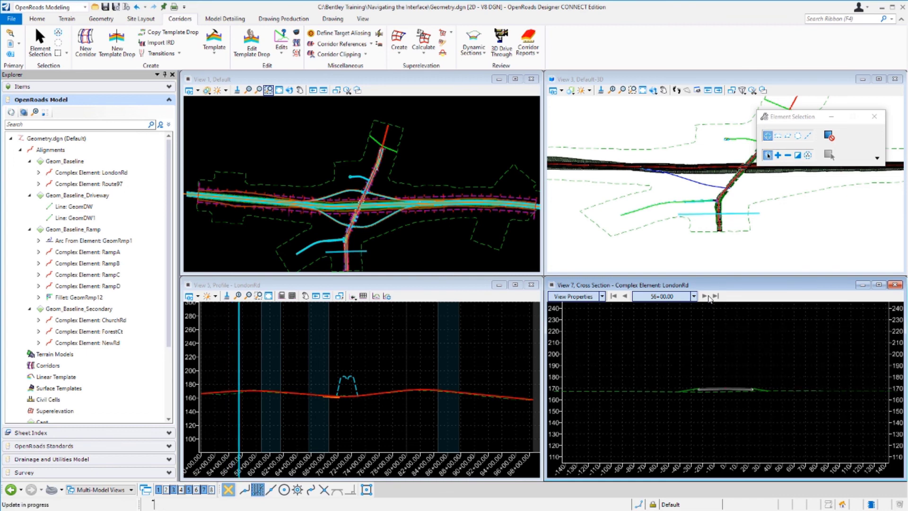
click(709, 298)
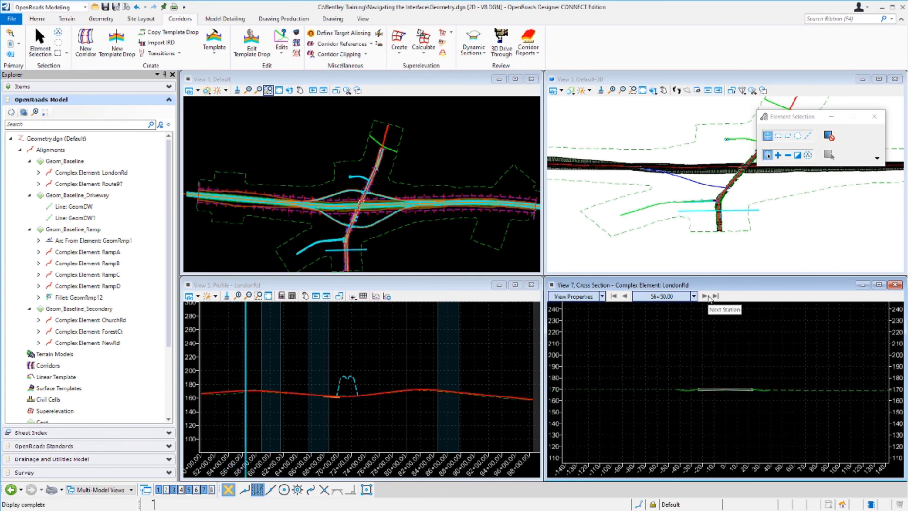
click(709, 298)
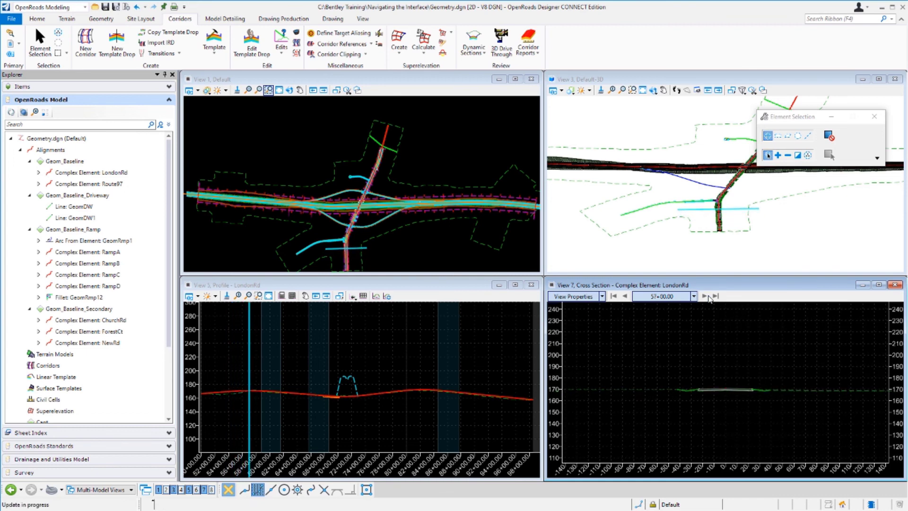
click(709, 298)
click(709, 298)
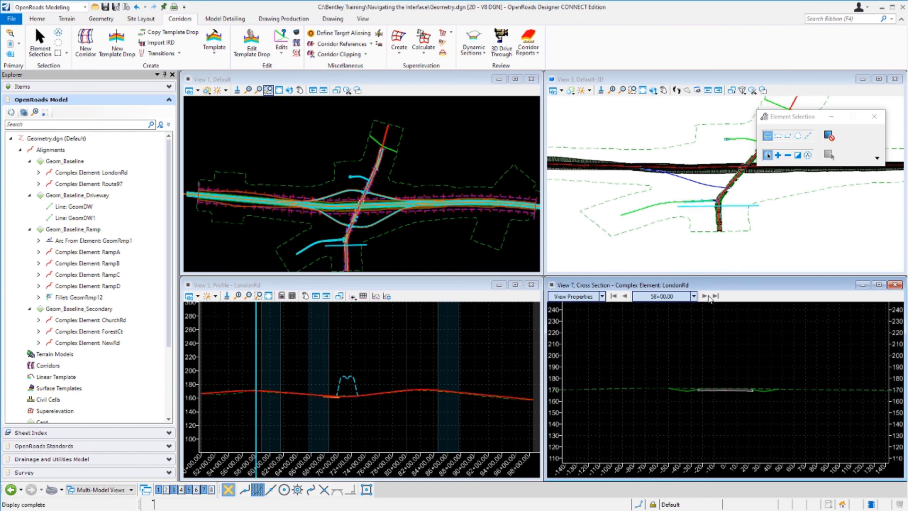
click(710, 298)
click(709, 298)
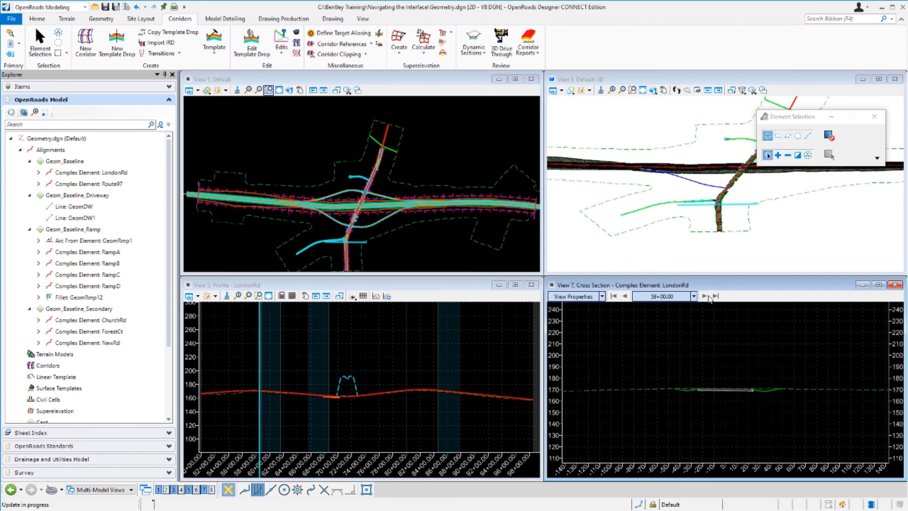